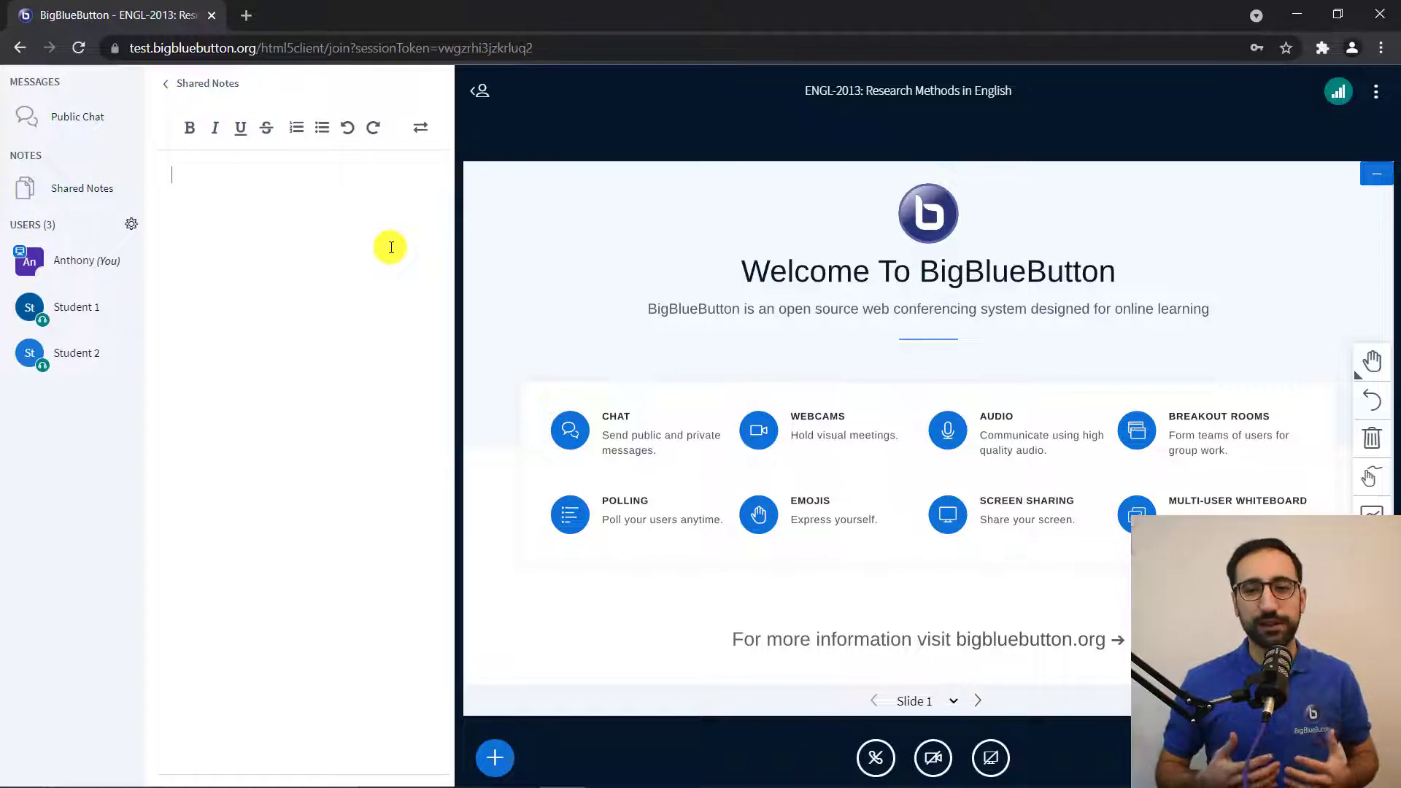
type("Hi all")
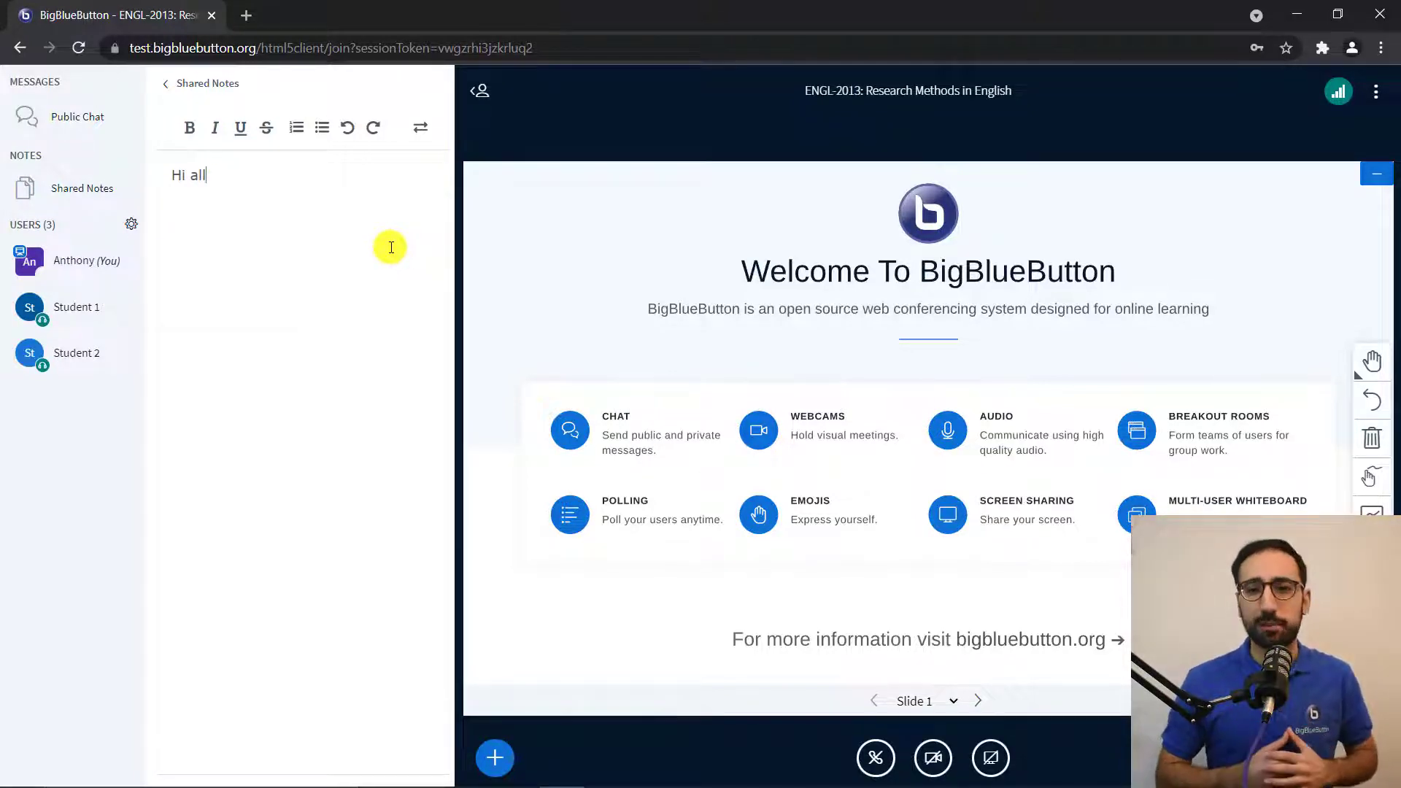
type("! Wel")
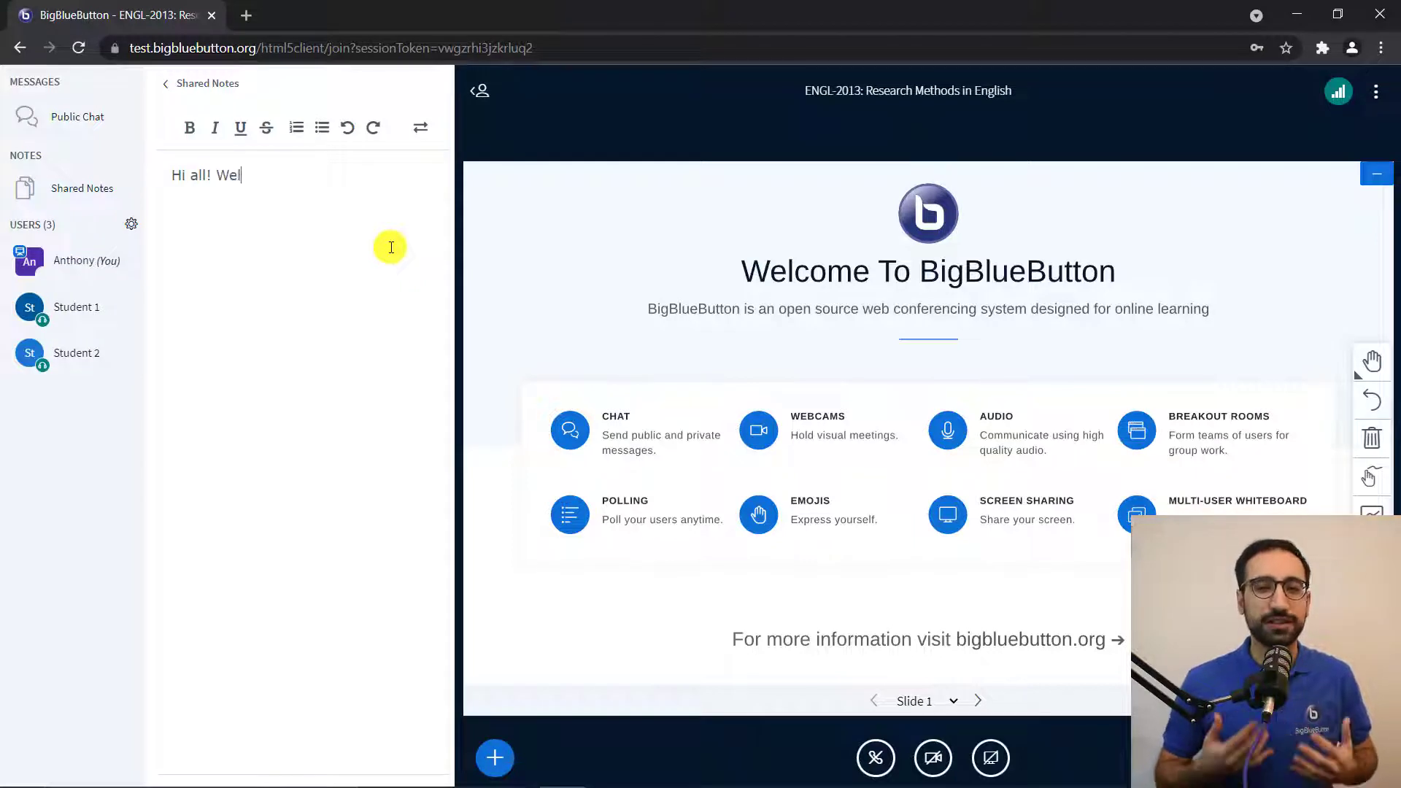
type("come to our En")
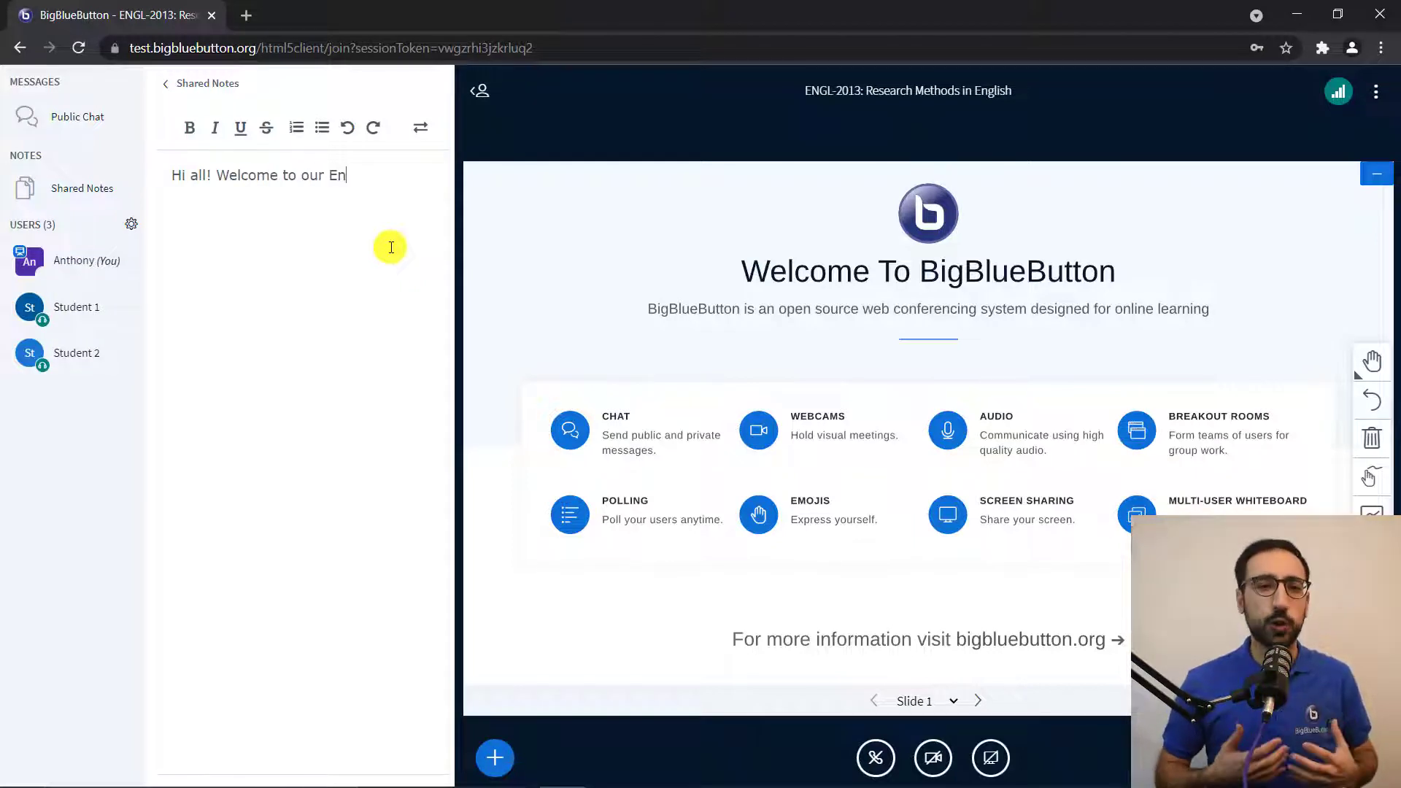
type("glish language")
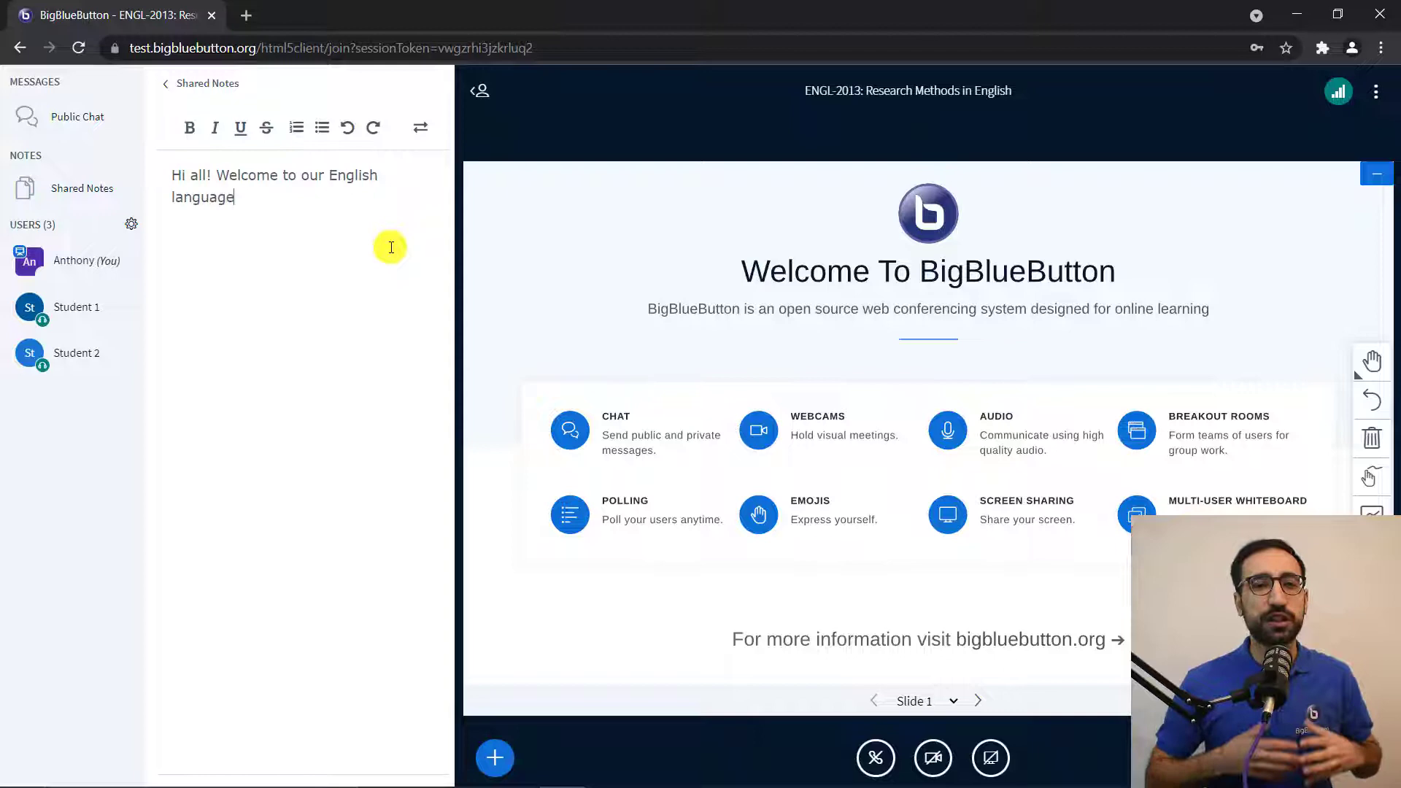
type(" class.")
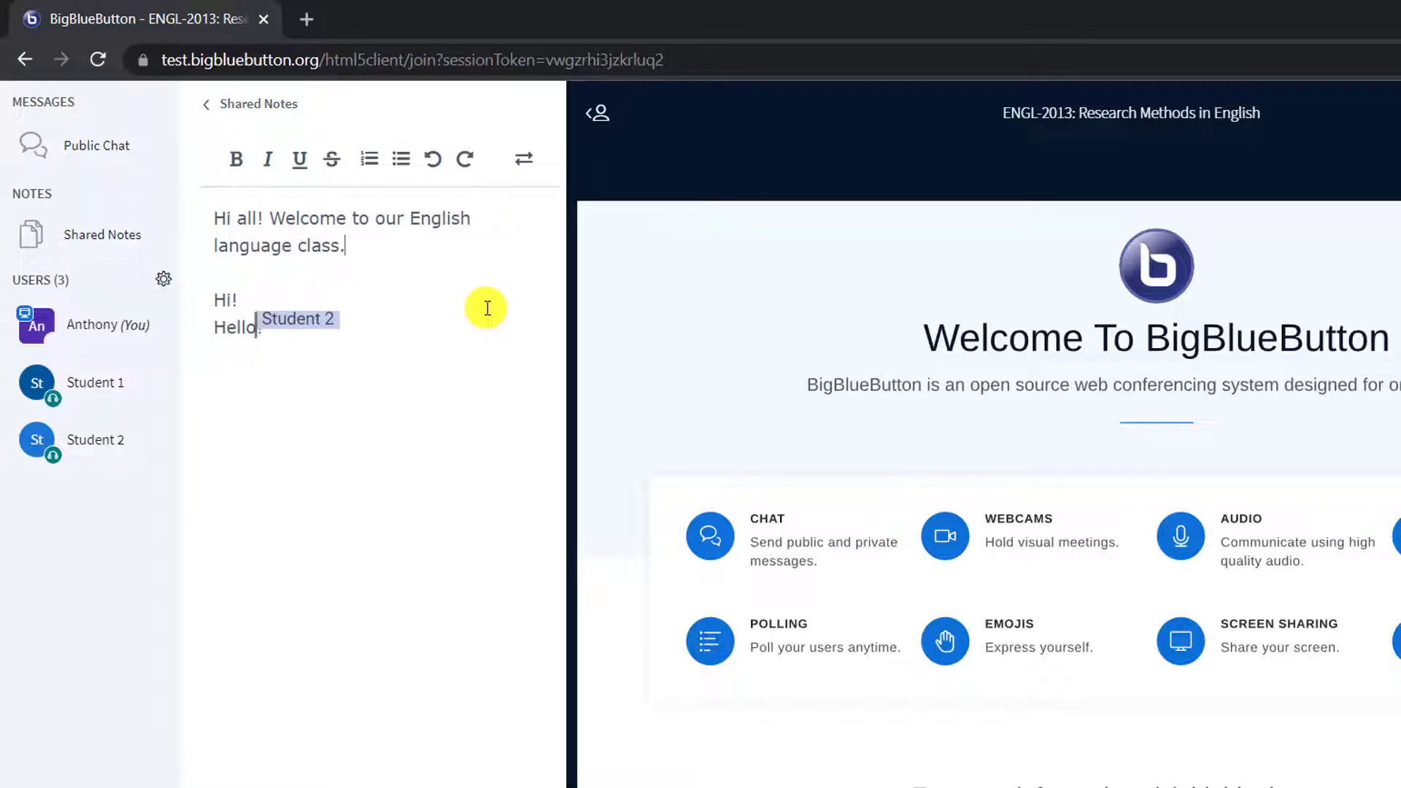
type("Today")
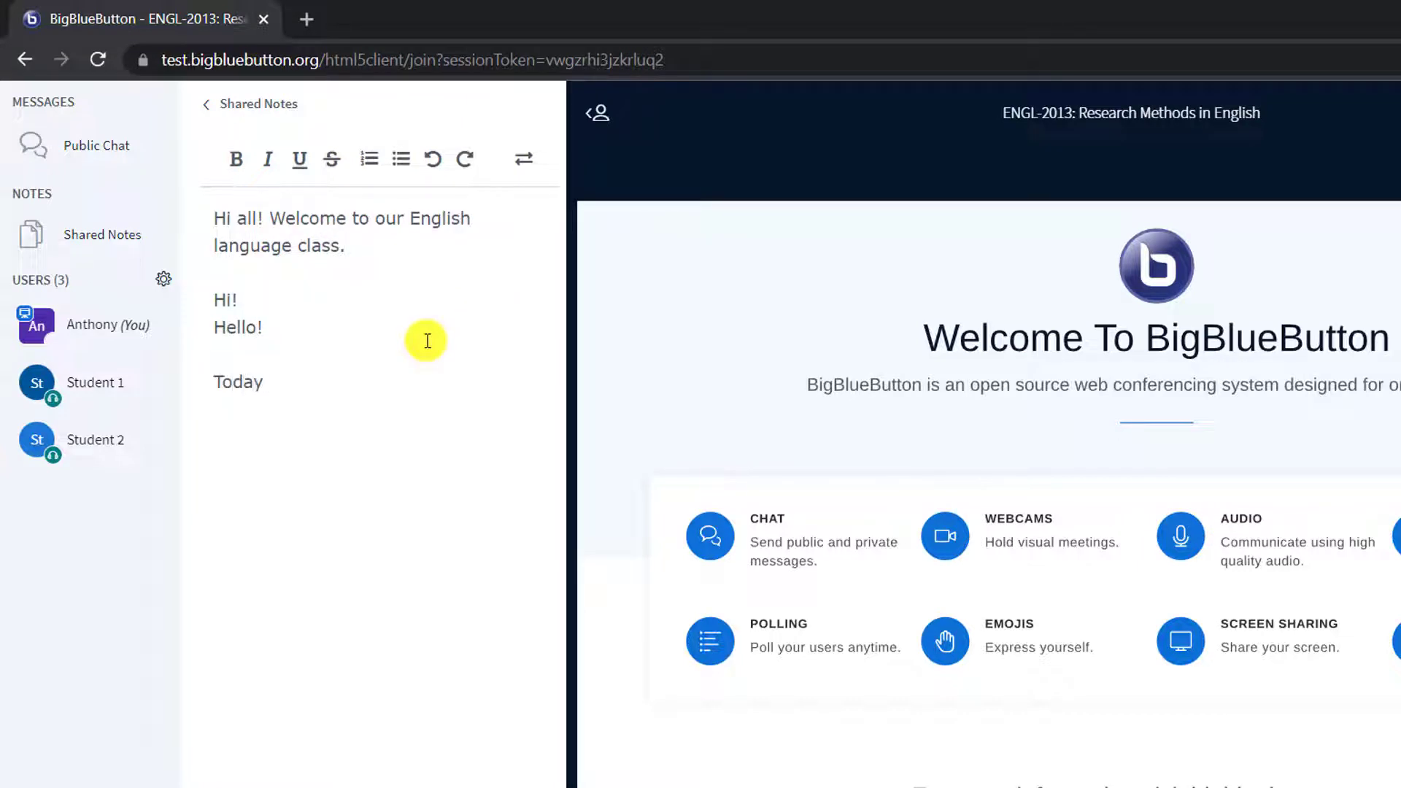
type("'s goals")
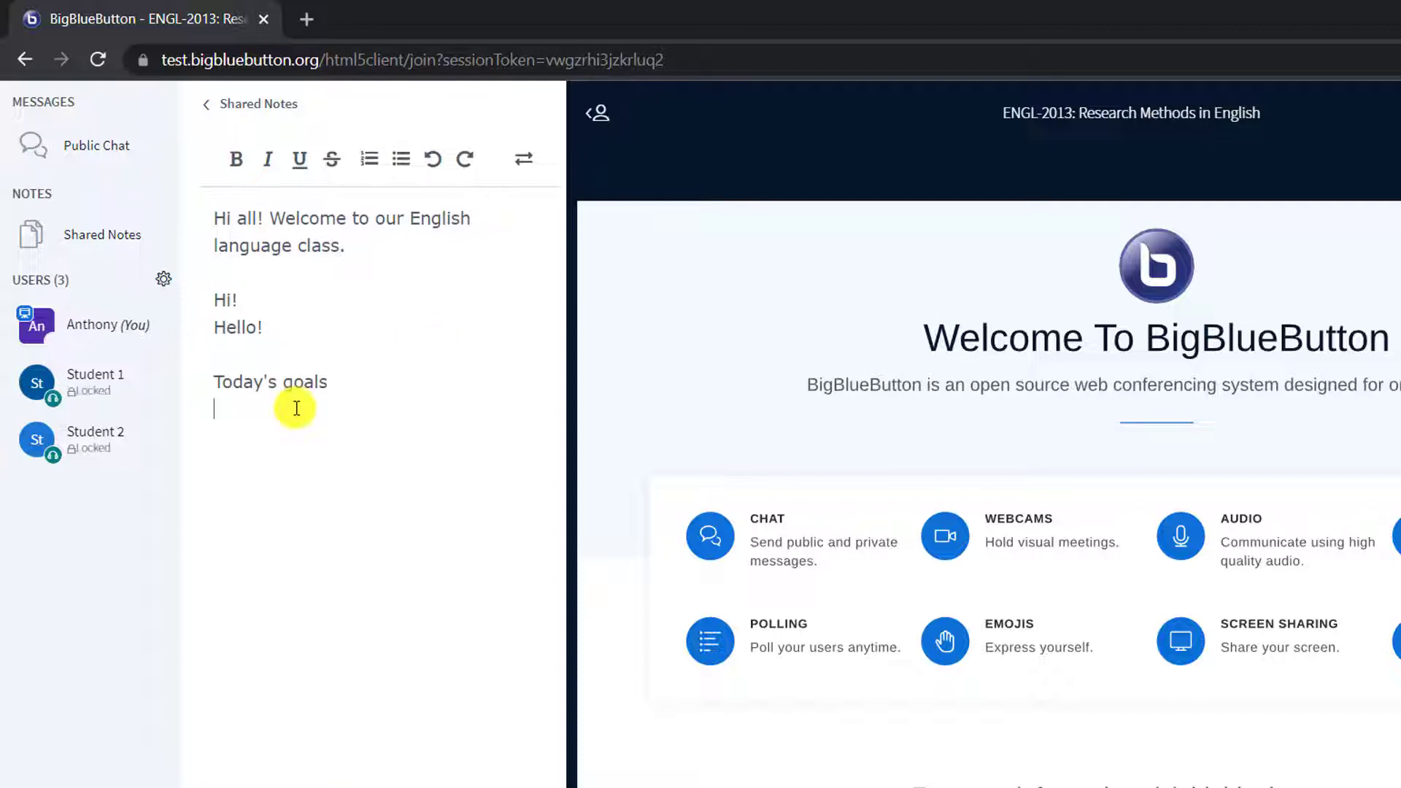
left_click_drag(331, 385, 195, 382)
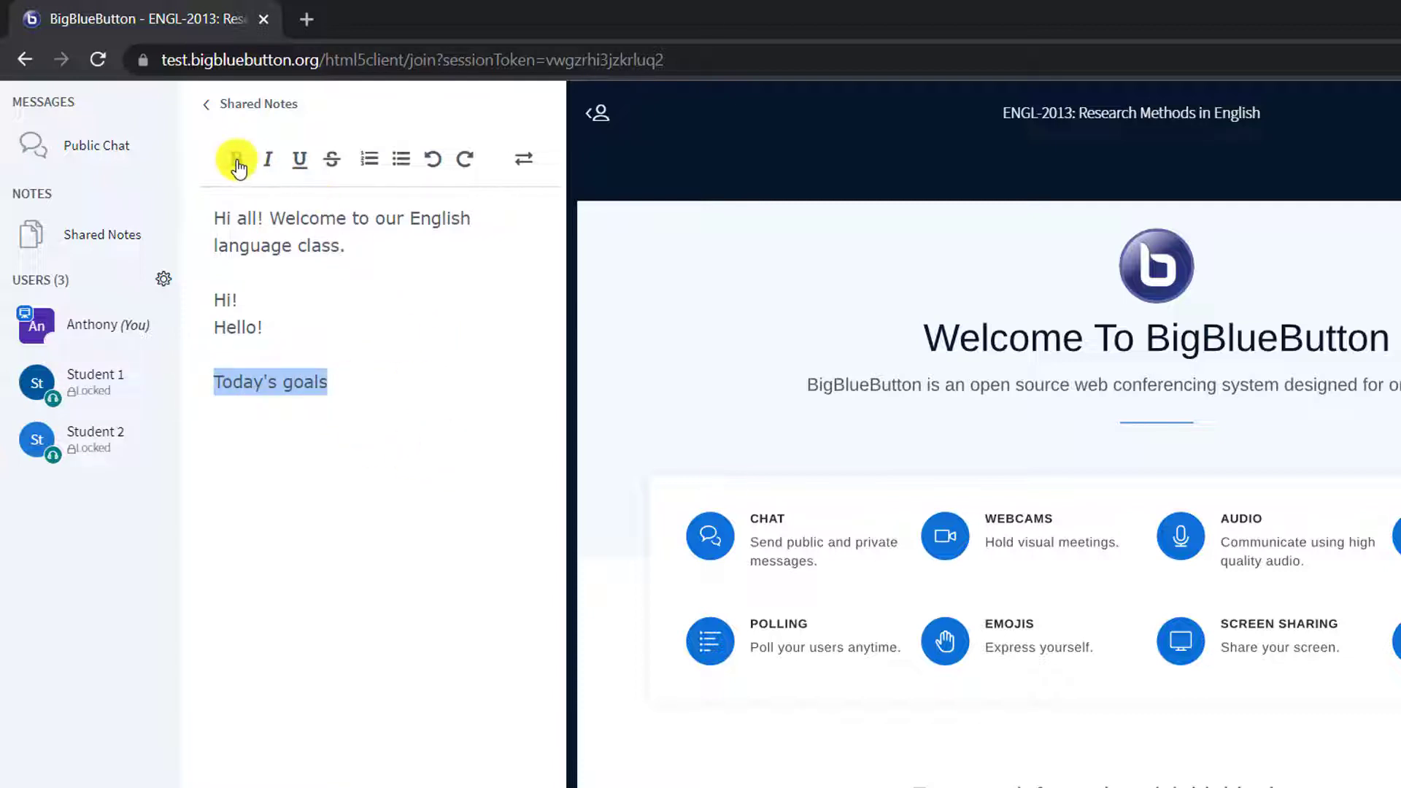
left_click(235, 156)
left_click(270, 164)
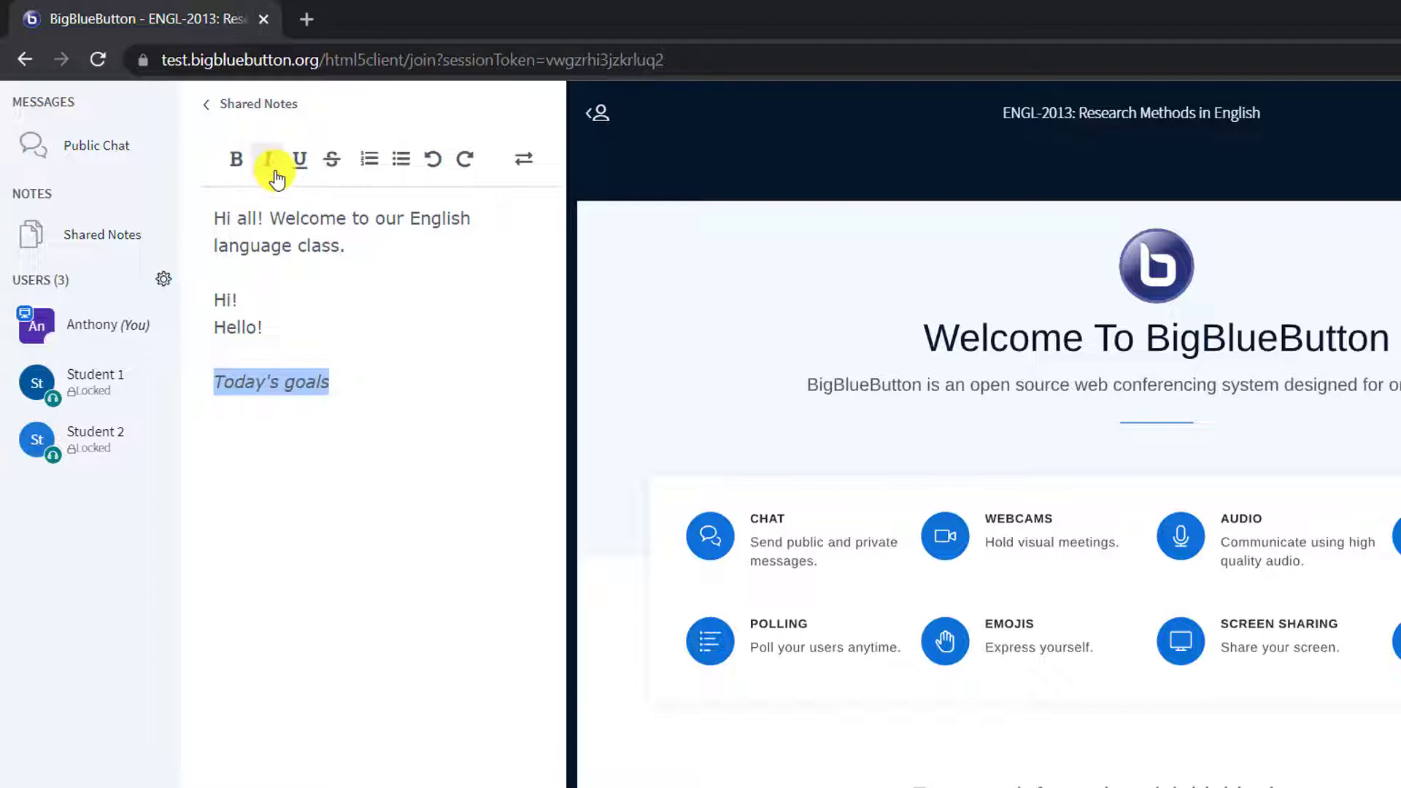
left_click(270, 160)
left_click(301, 160)
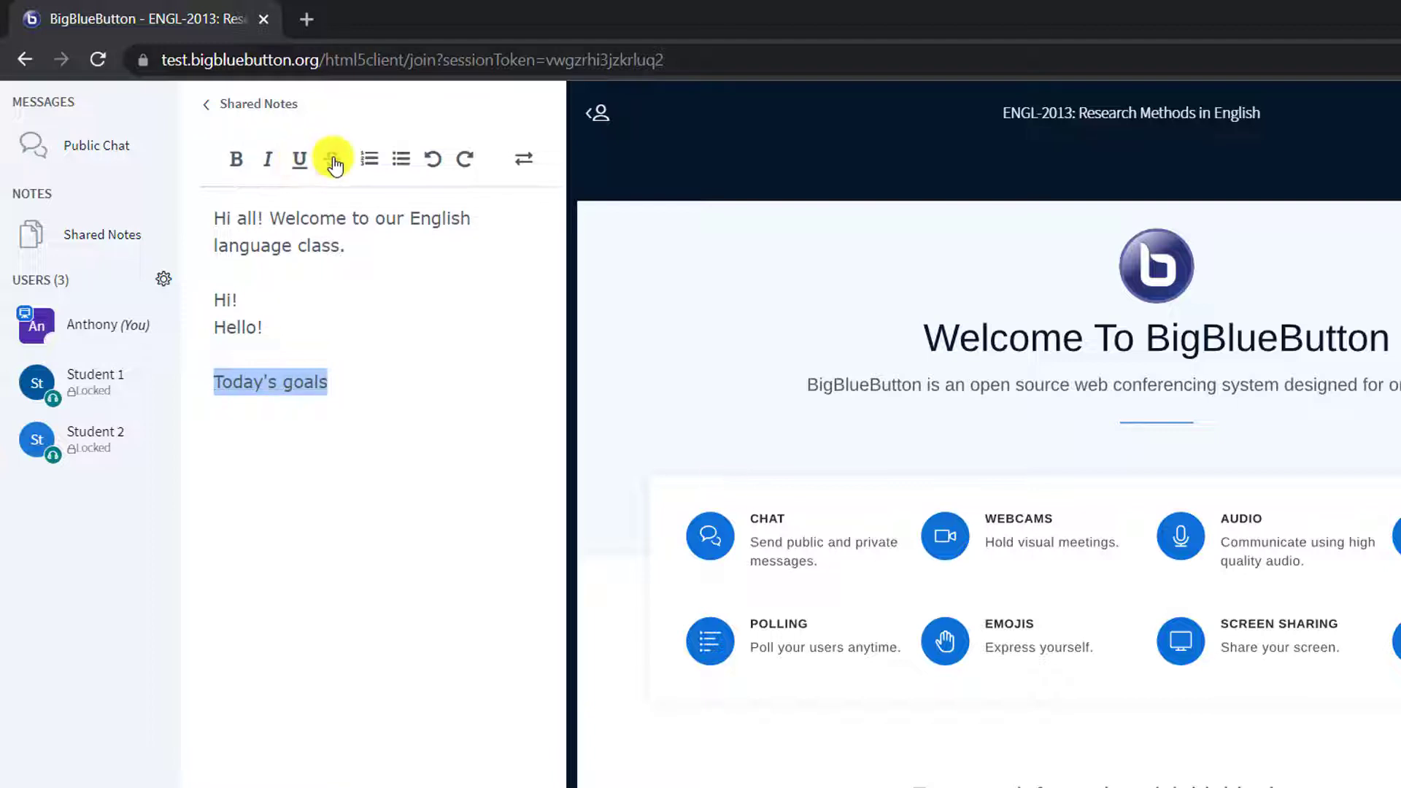
left_click(365, 386)
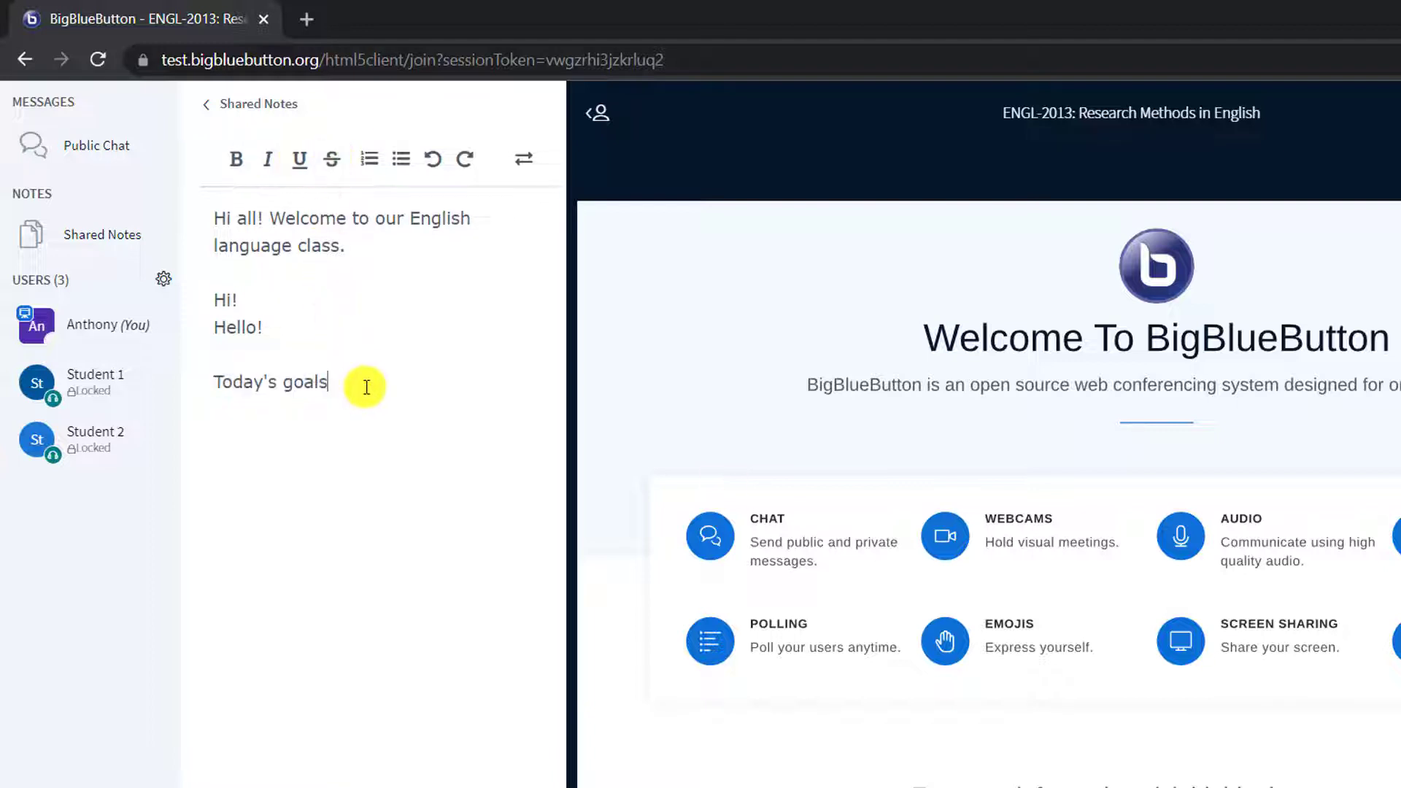
- Add four numbered goals under Today's goals, ending with "We also did some new verbs!"
key("Return")
left_click(369, 159)
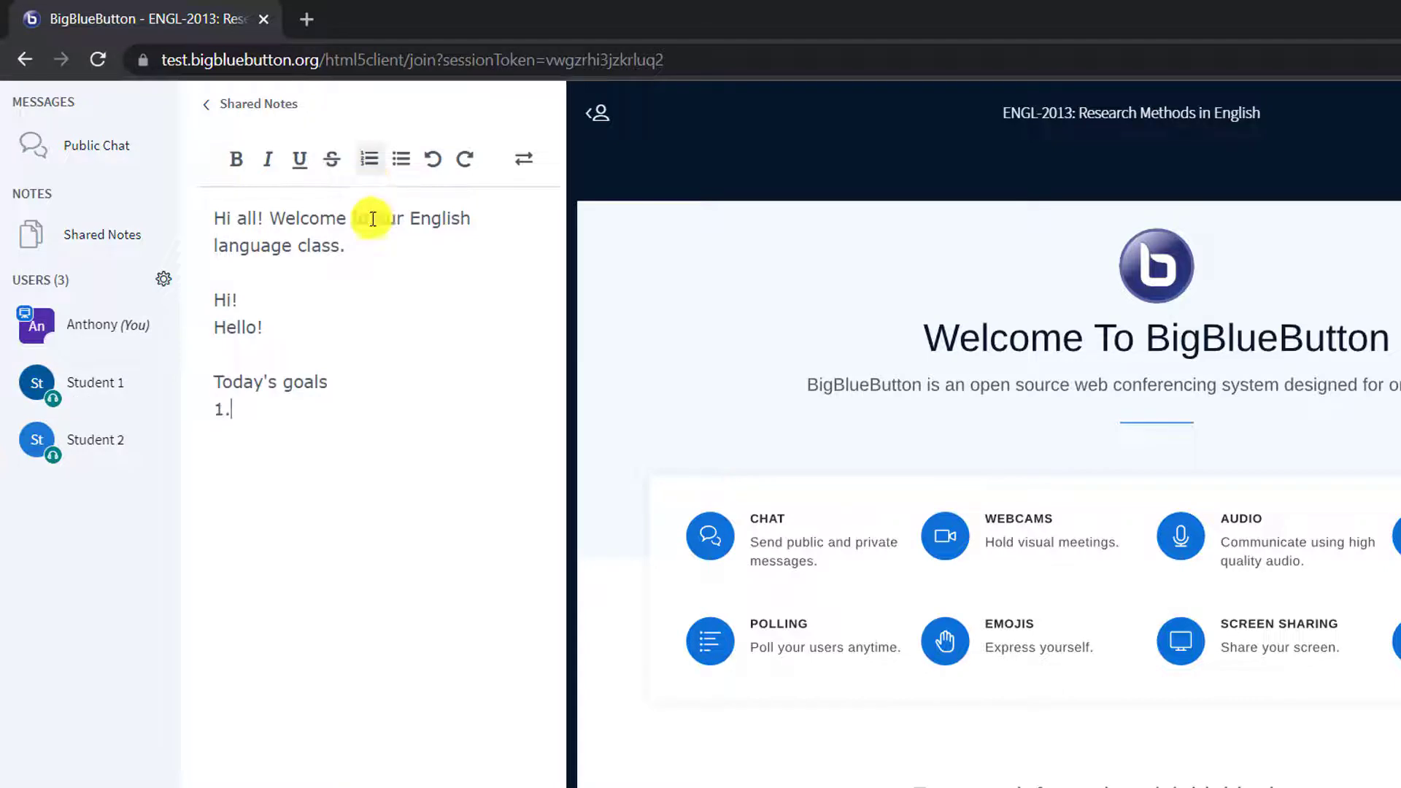
type("Learn the Presen")
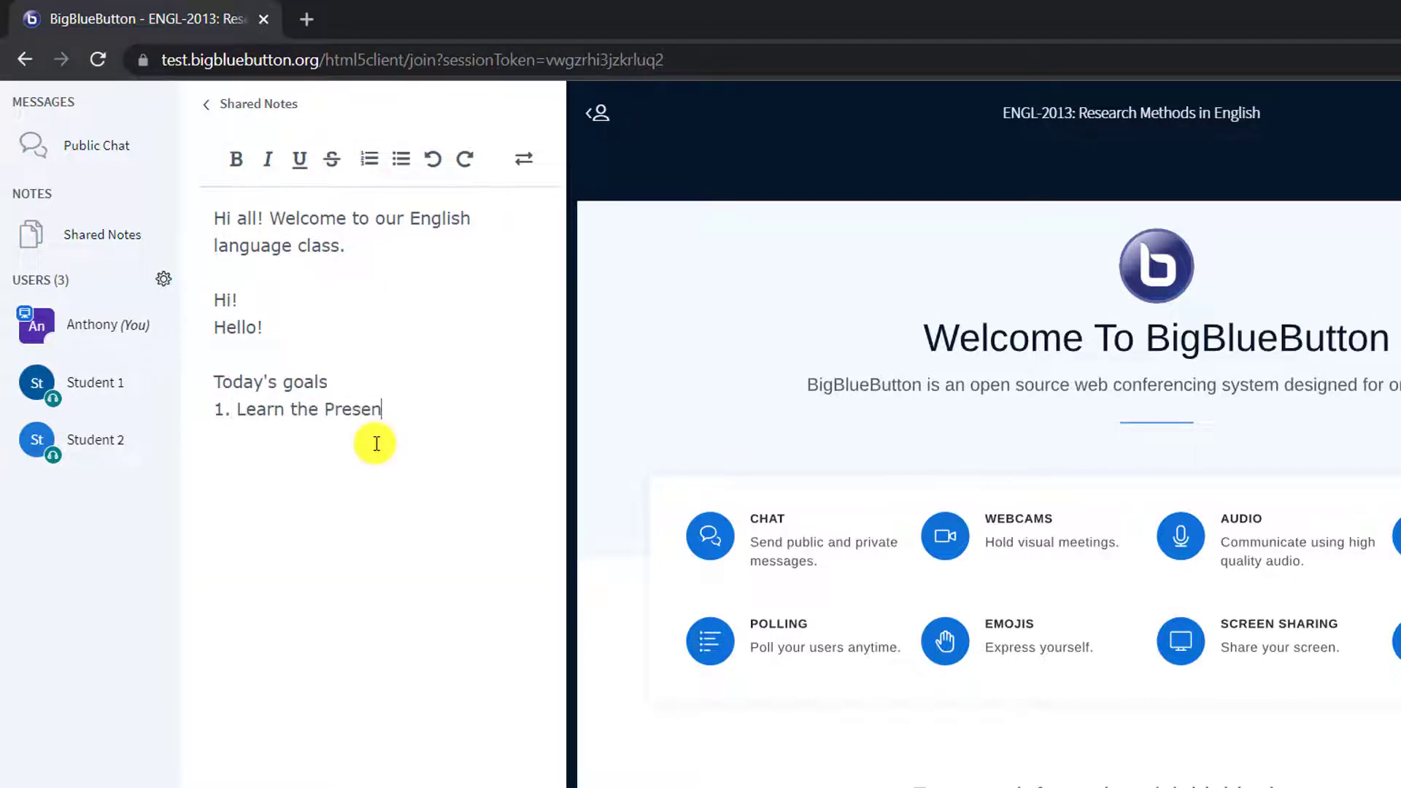
type("t Simple tense")
key("Return")
type("alk about")
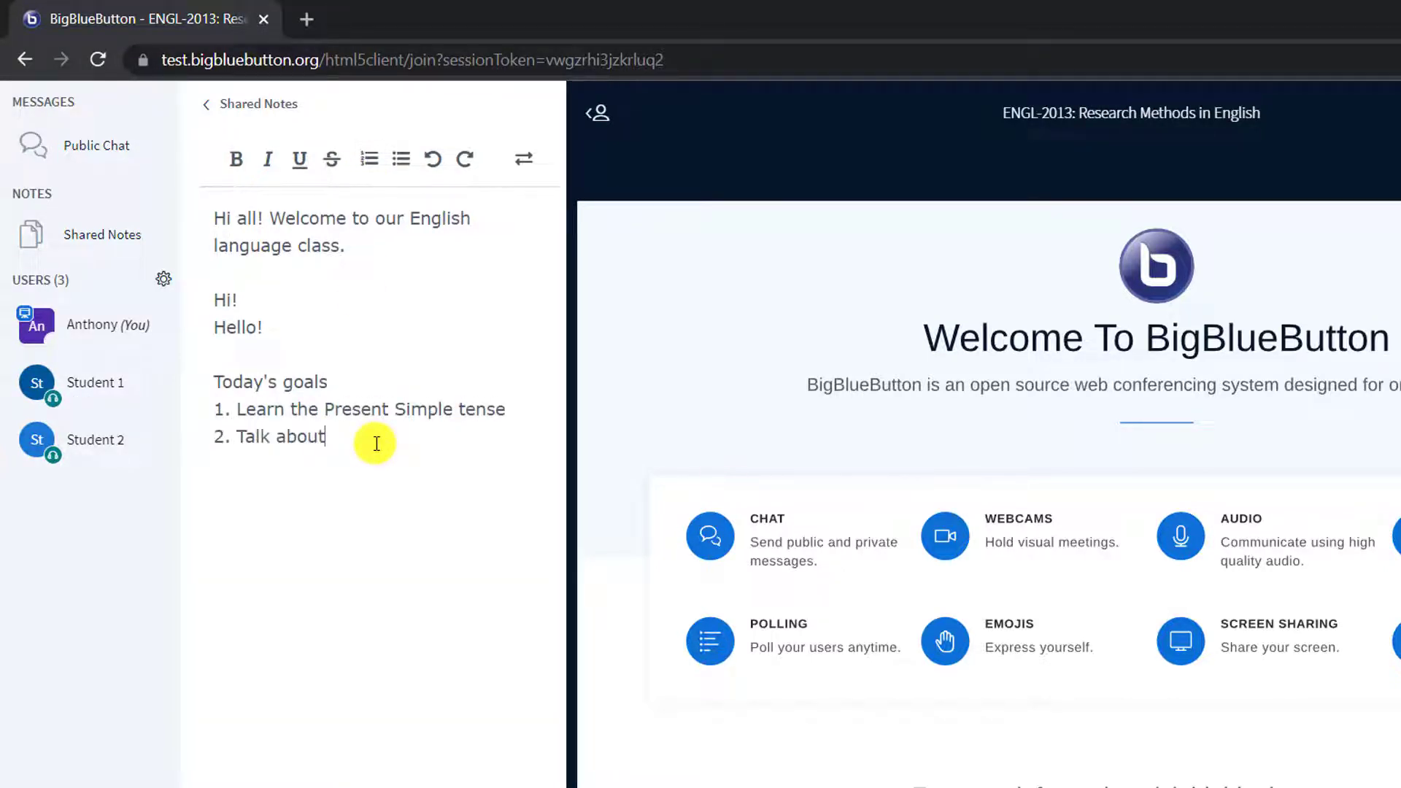
type(" our daily routines")
key("Return")
type("W")
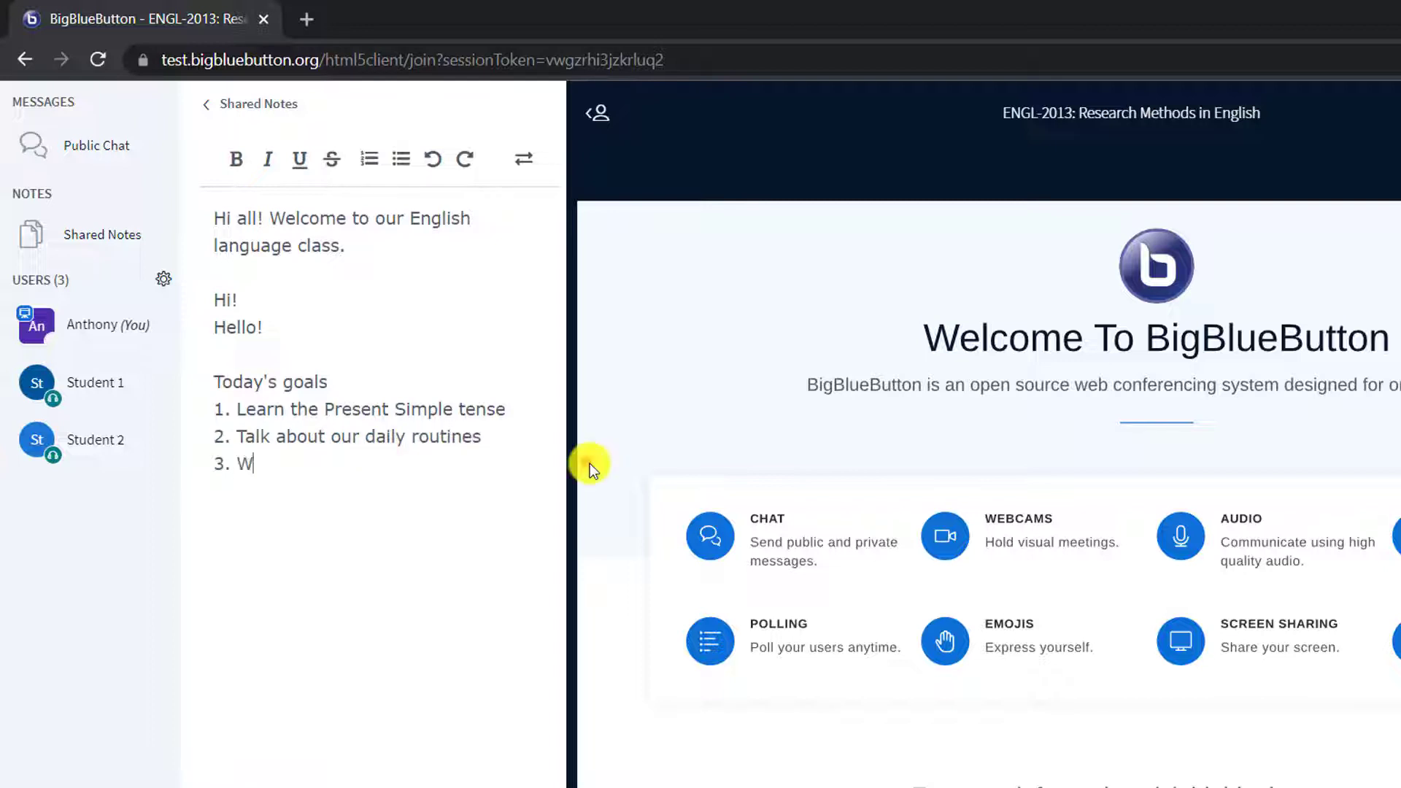
type("rite about our weekends")
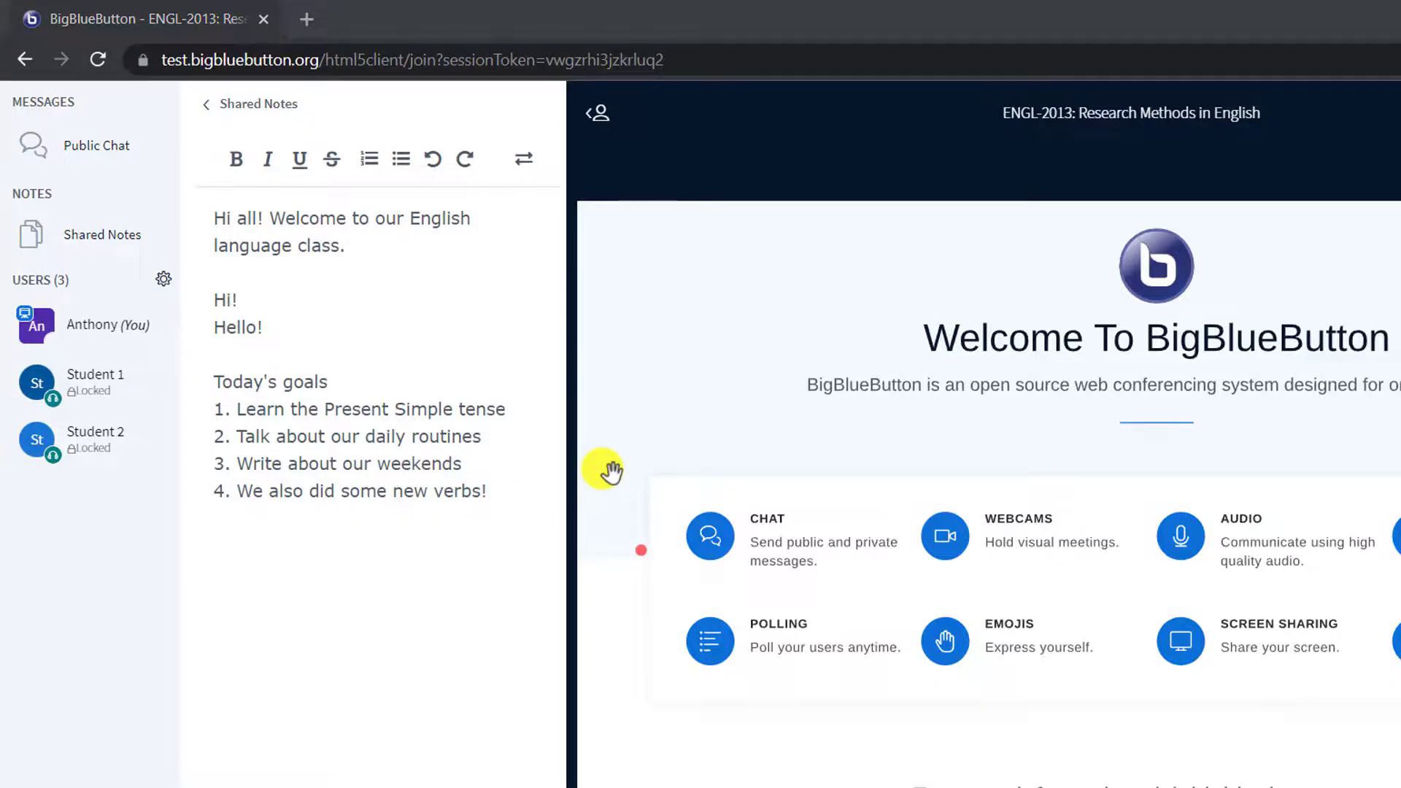
left_click(409, 128)
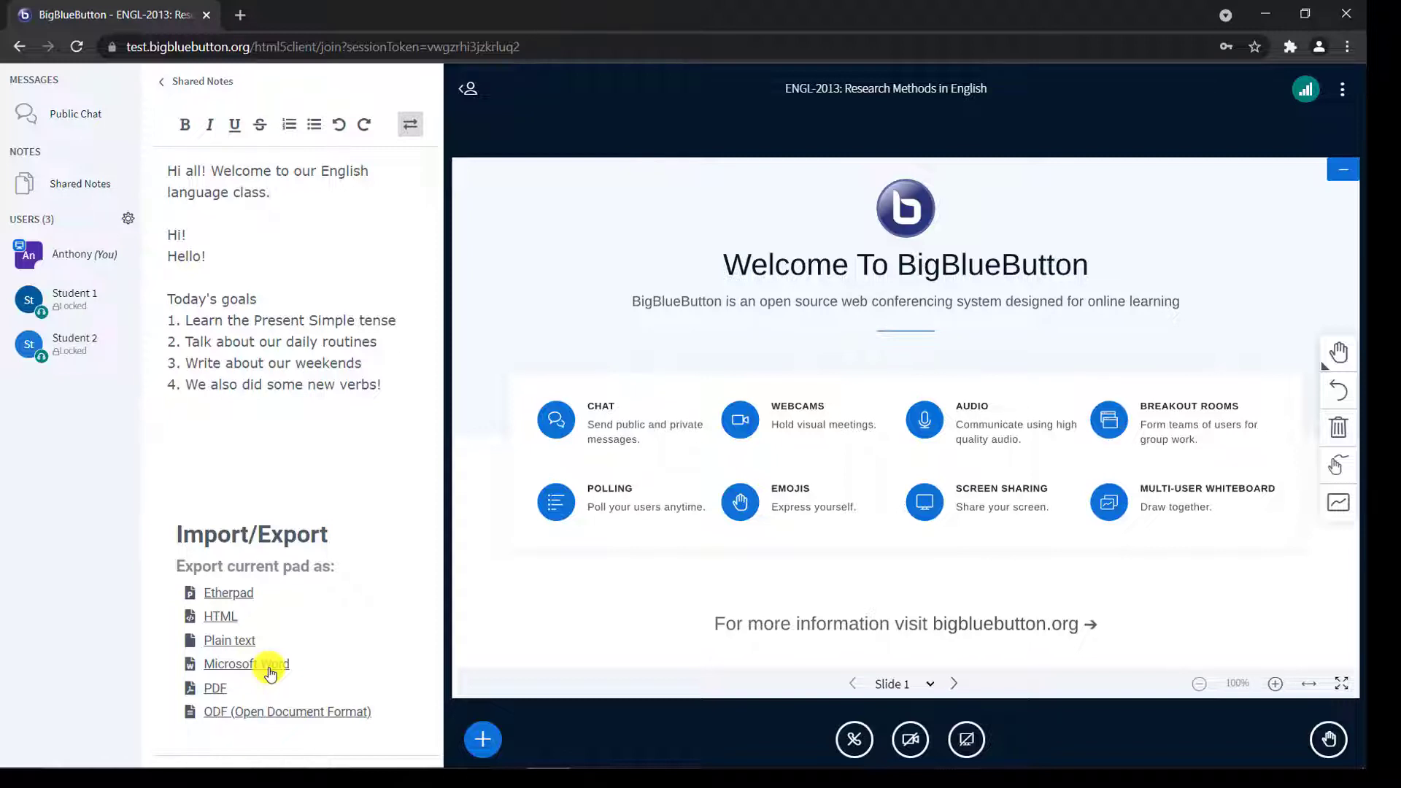
- Export the shared notes as a Microsoft Word document
left_click(270, 672)
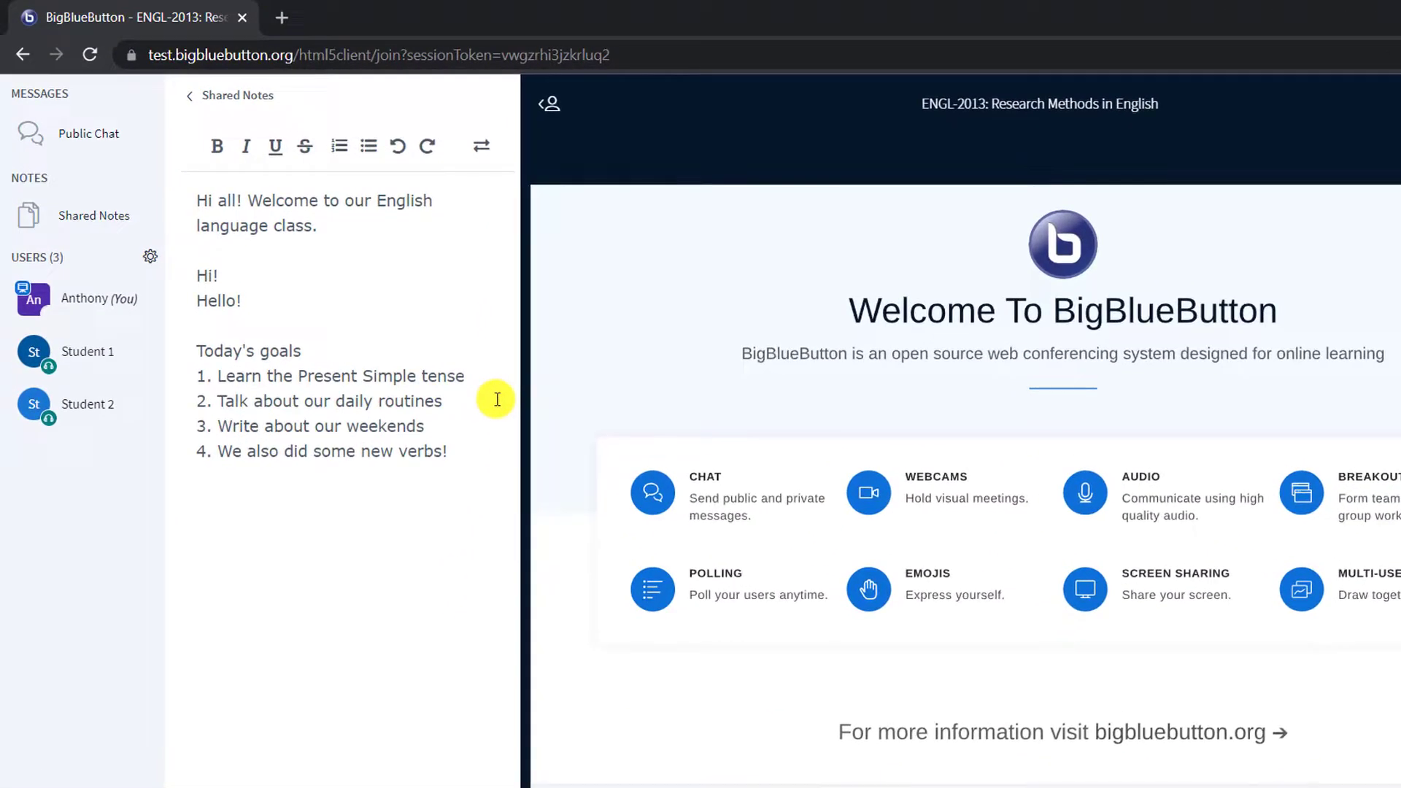
type("ey takeaways")
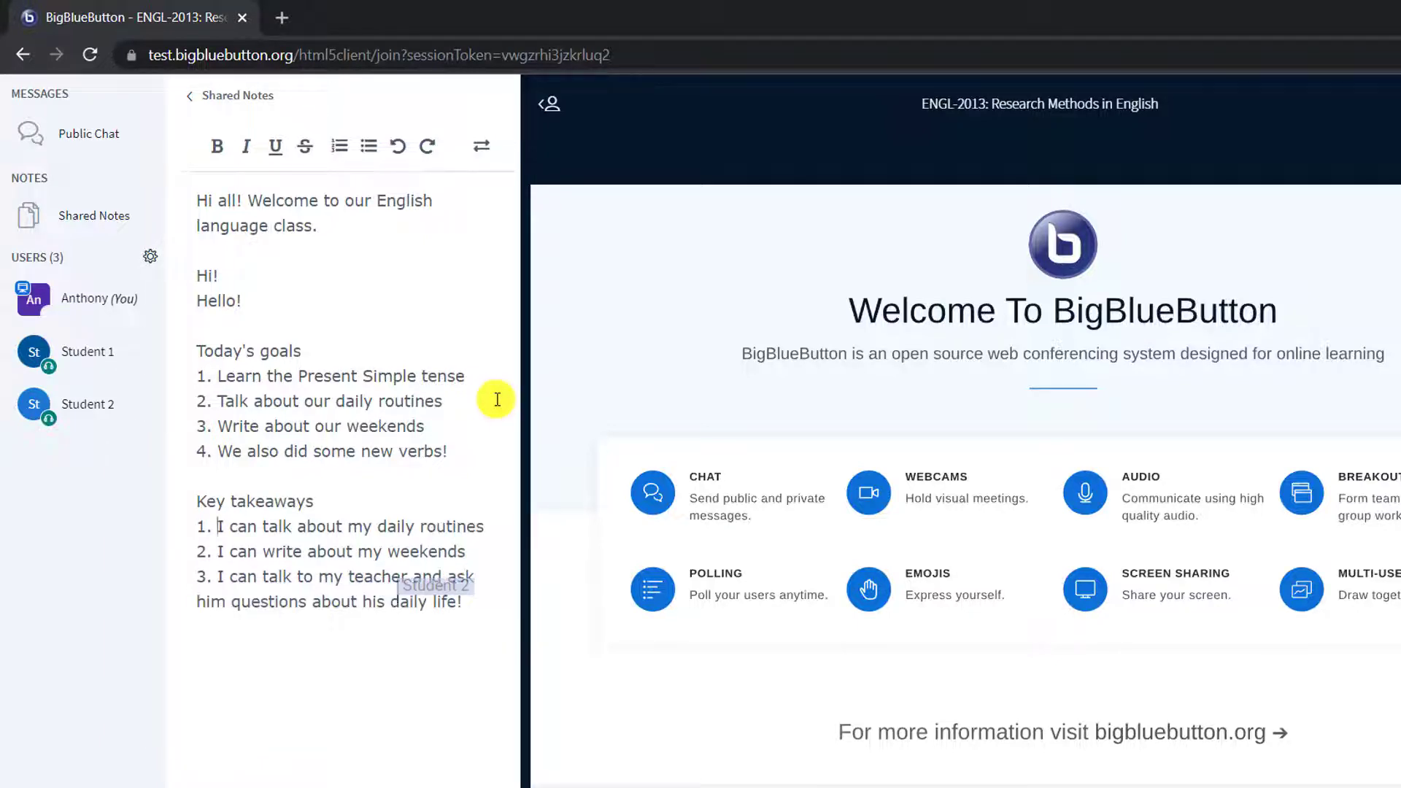
- Set Edit Shared Notes to Locked for all viewers and apply it
left_click(152, 263)
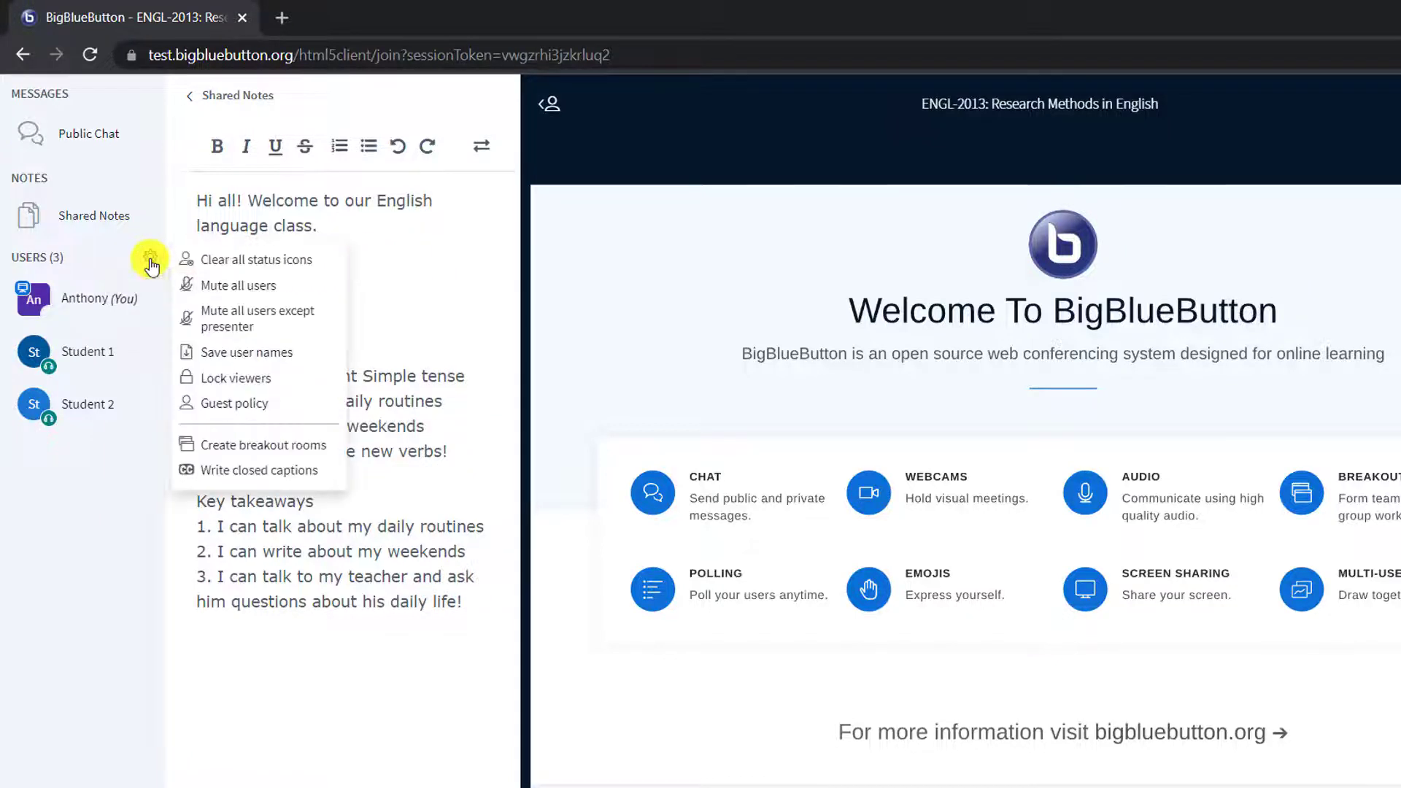
left_click(313, 378)
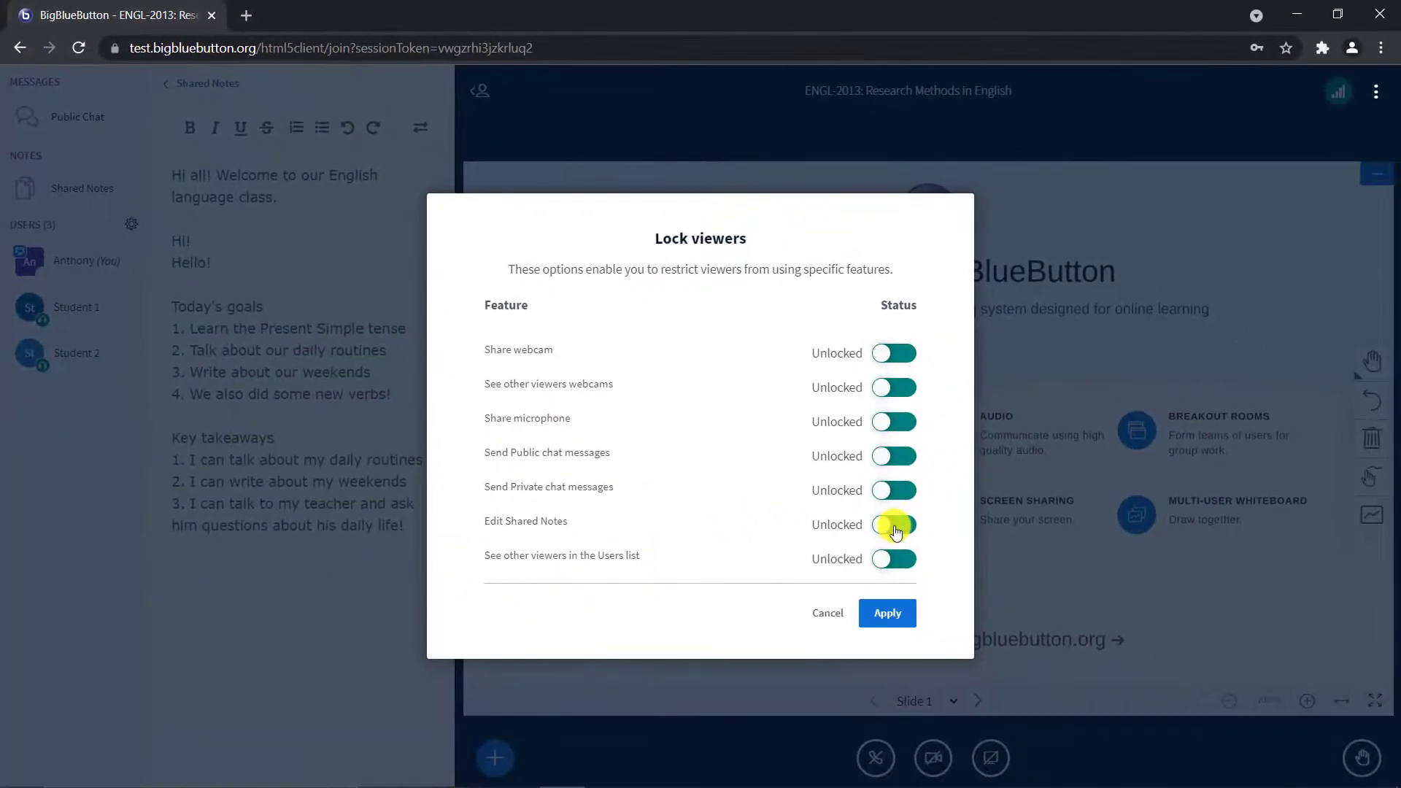
left_click(895, 528)
left_click(890, 615)
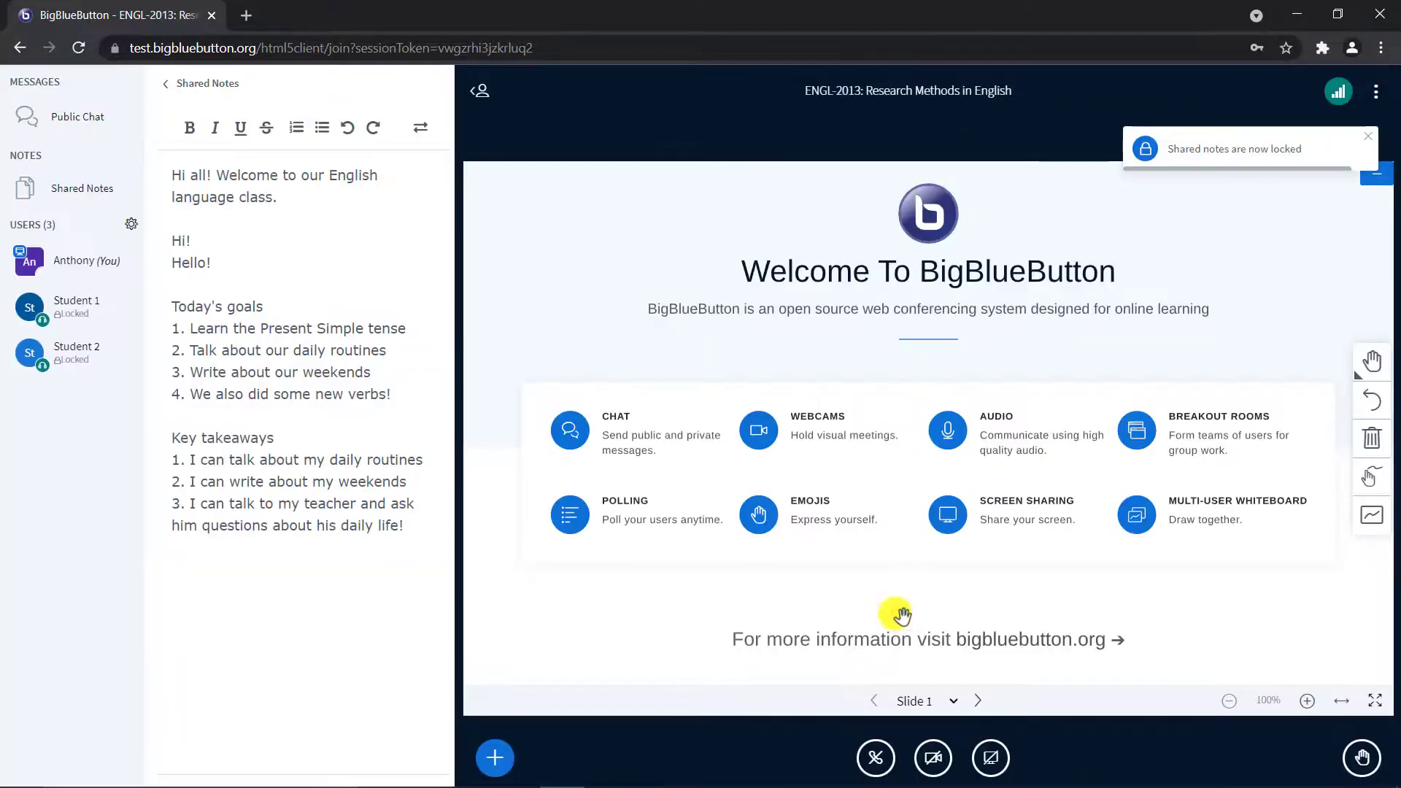